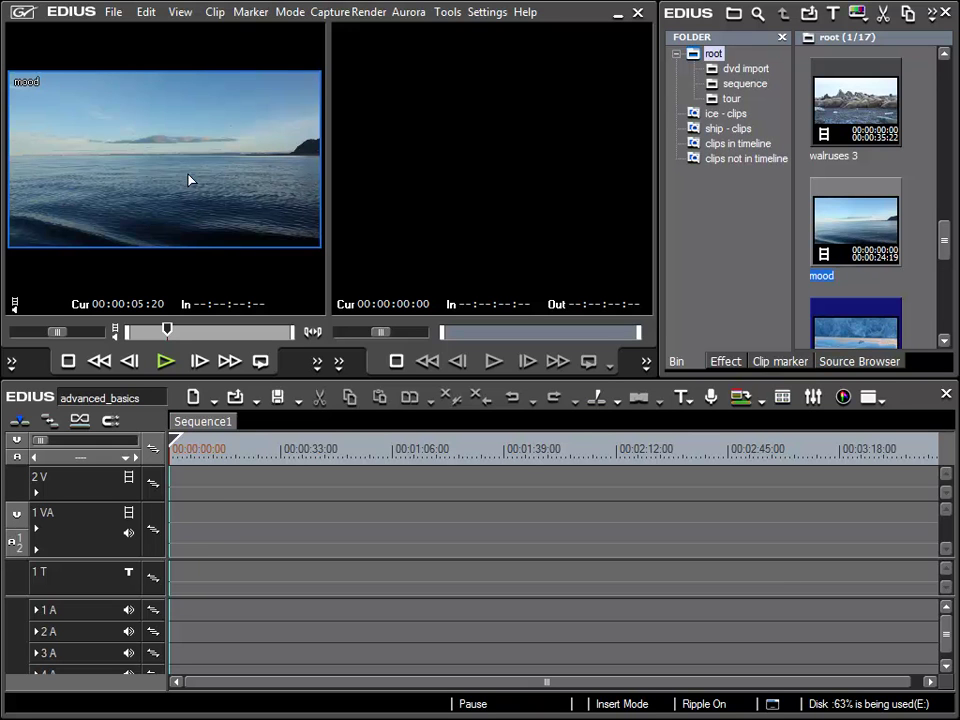
- Try sending the mood clip toward the timeline, leaving Sequence1 empty
left_click(317, 362)
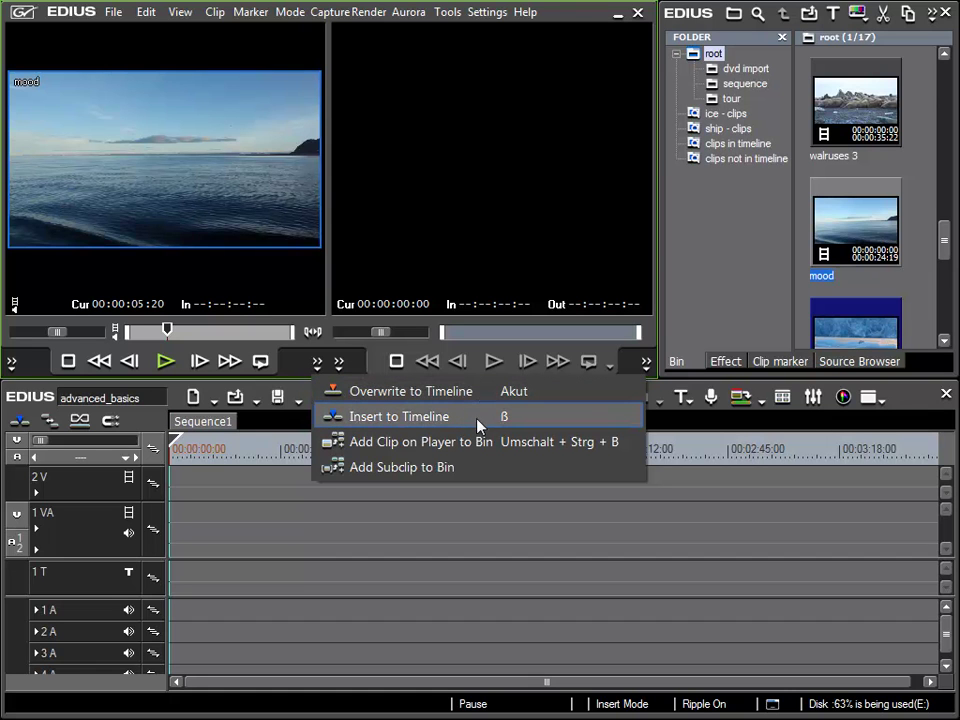
left_click(145, 420)
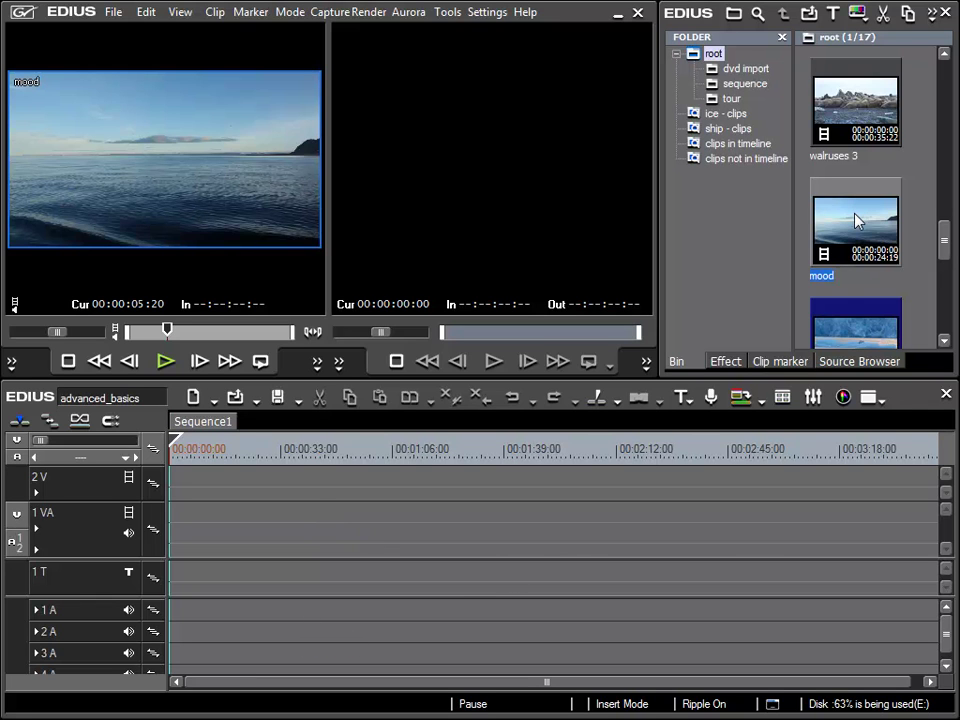
left_click_drag(855, 220, 222, 457)
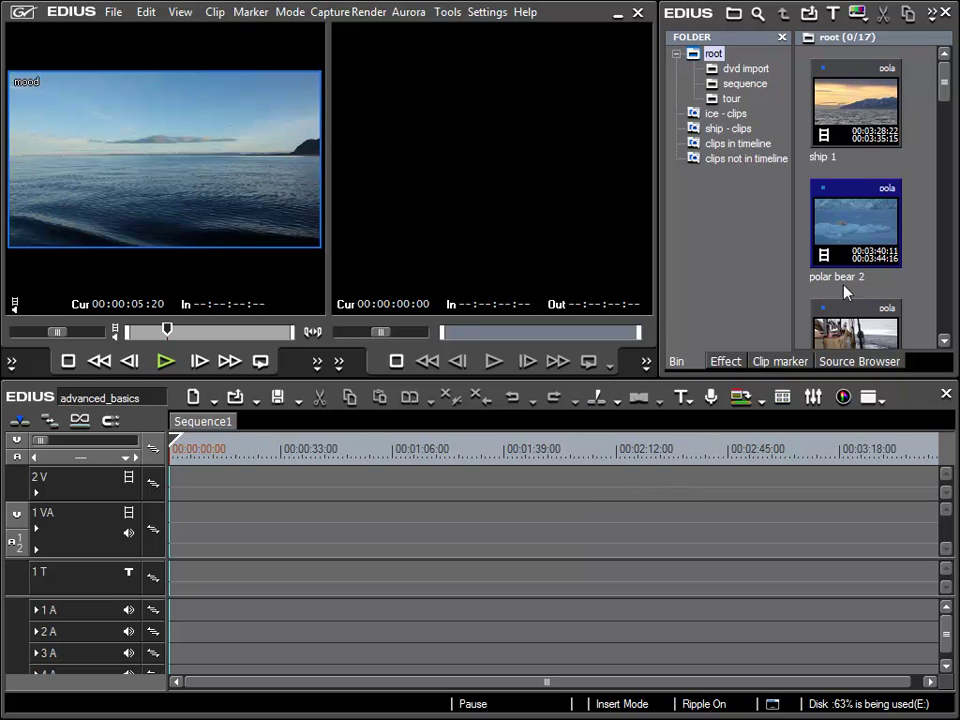
- Drag the polar bear 2 clip from the bin onto the 1 VA track near 48 seconds
left_click(855, 226)
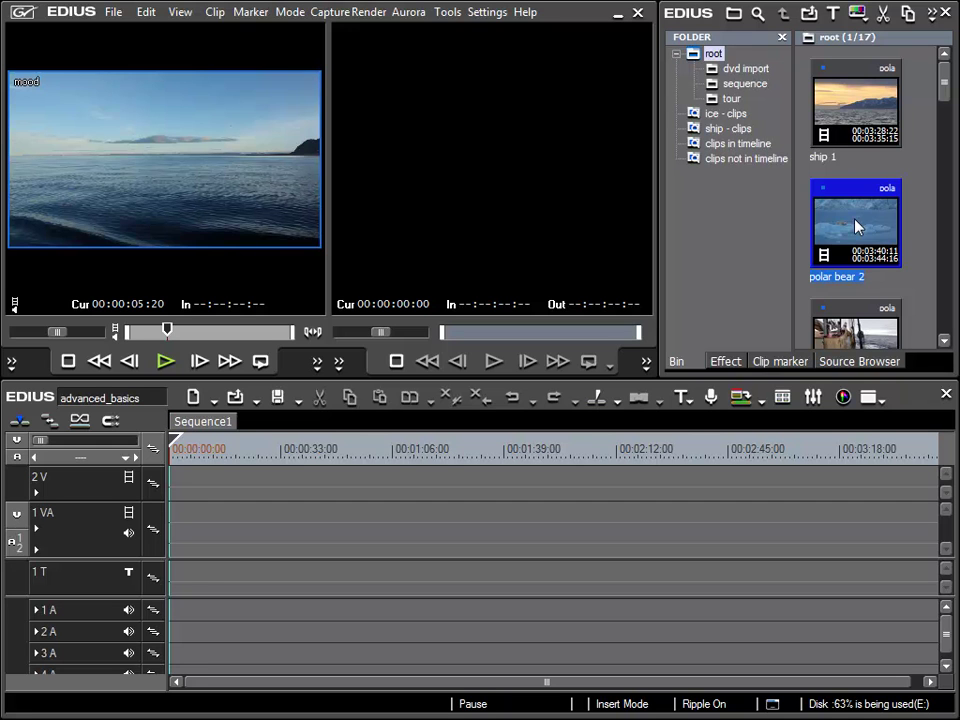
left_click_drag(855, 226, 338, 538)
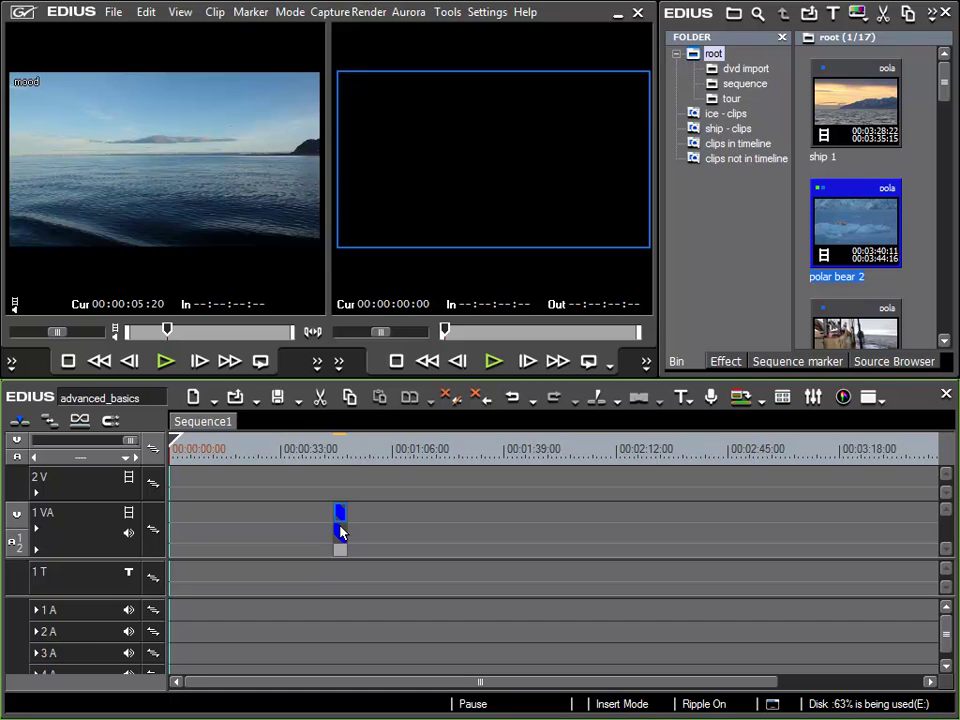
- Park the timeline cursor on the polar bear 2 clip and zoom the timeline scale to 0.5 Second
left_click(340, 458)
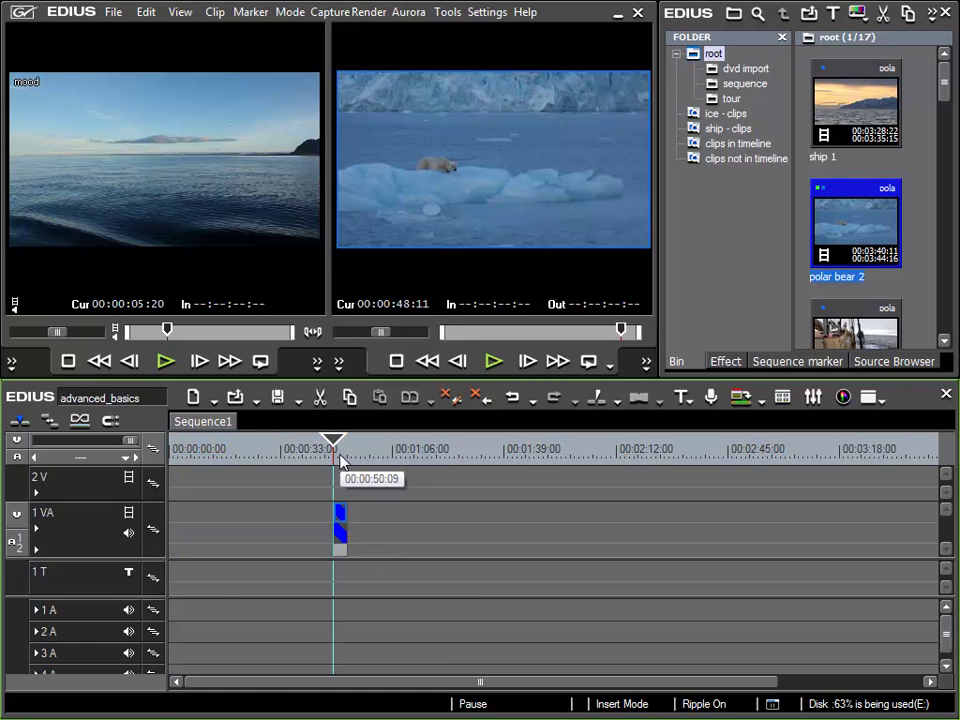
left_click(134, 457)
left_click(35, 457)
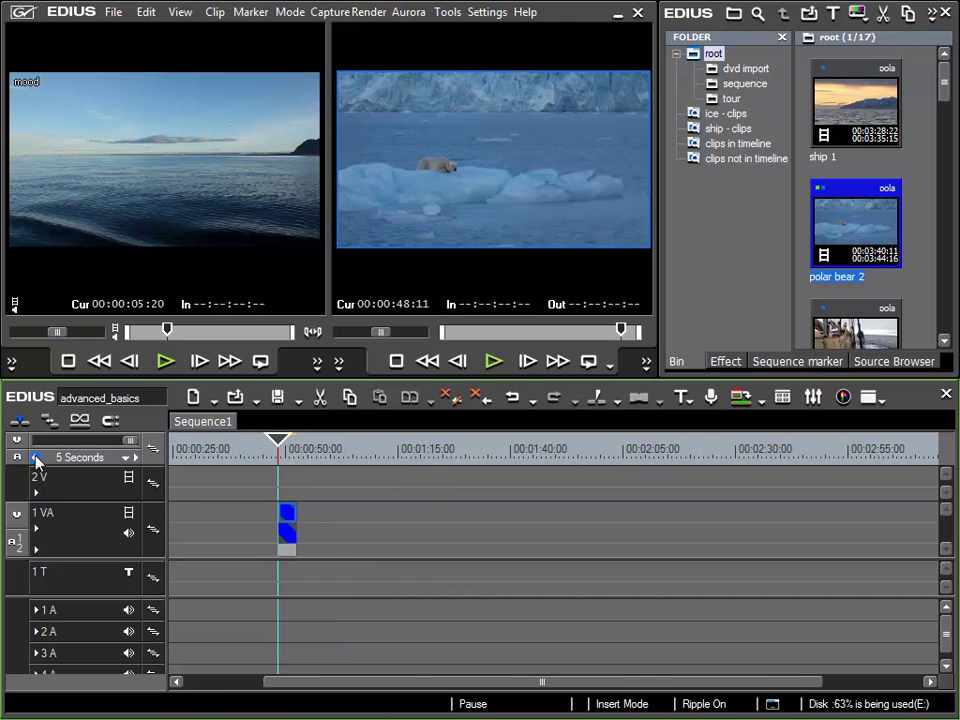
left_click(35, 457)
left_click(35, 457)
left_click(35, 457)
left_click(35, 457)
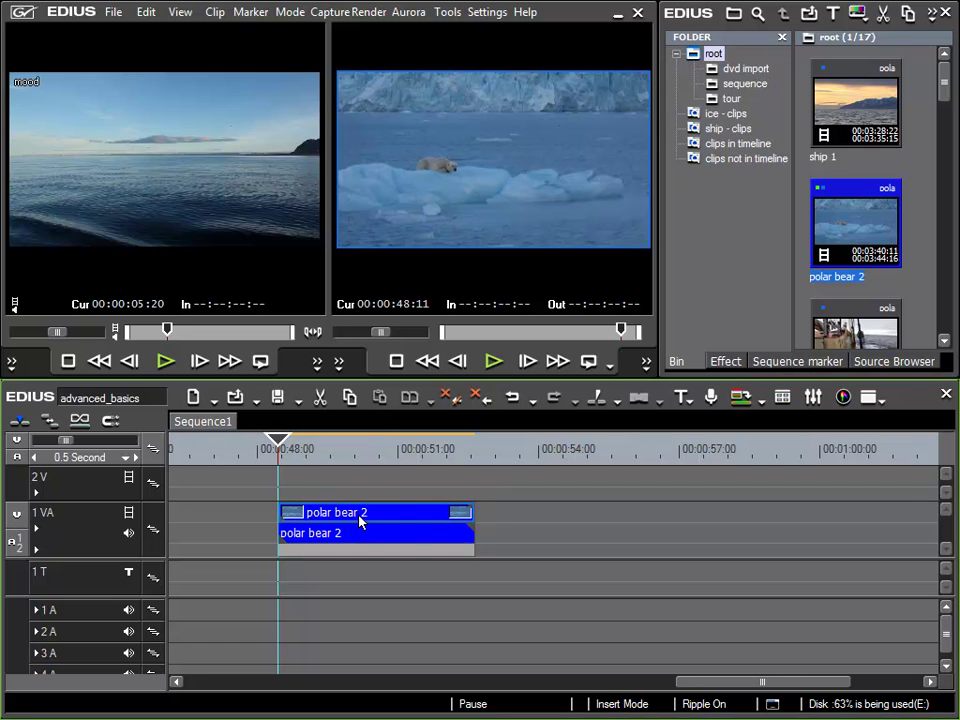
- In Clip Properties, set the timeline clip's File info clip colour to Default and apply it
left_click(214, 19)
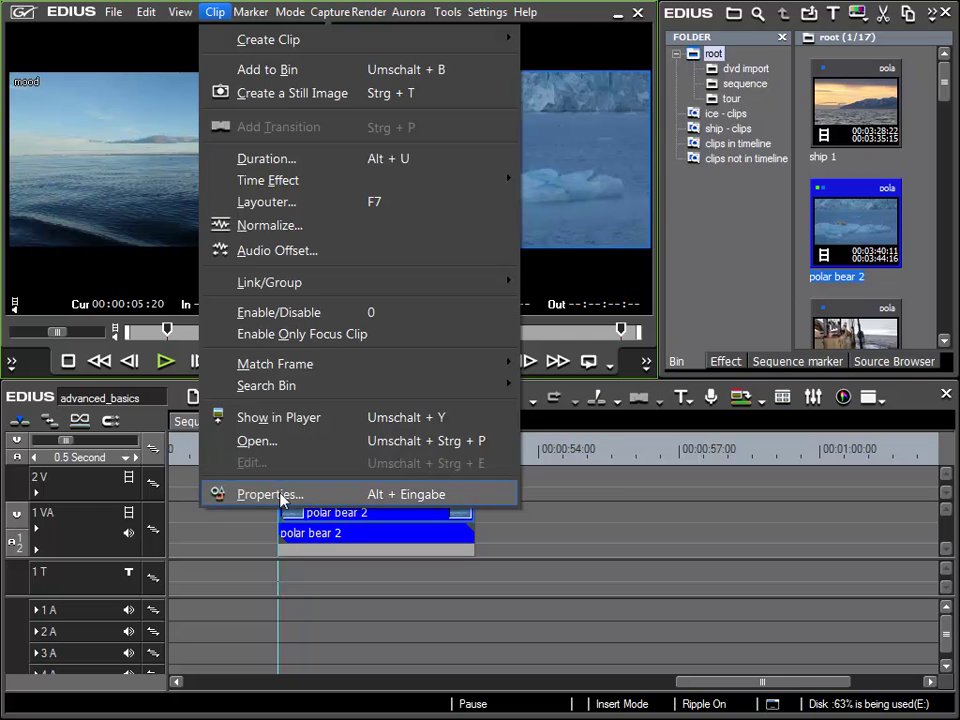
left_click(216, 493)
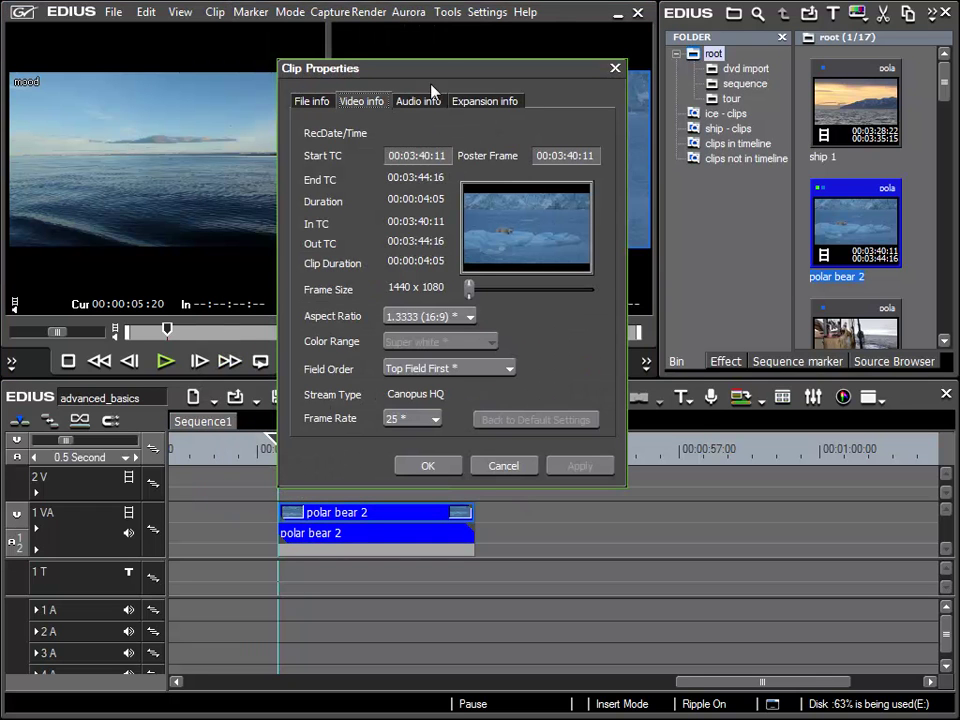
left_click_drag(433, 75, 506, 46)
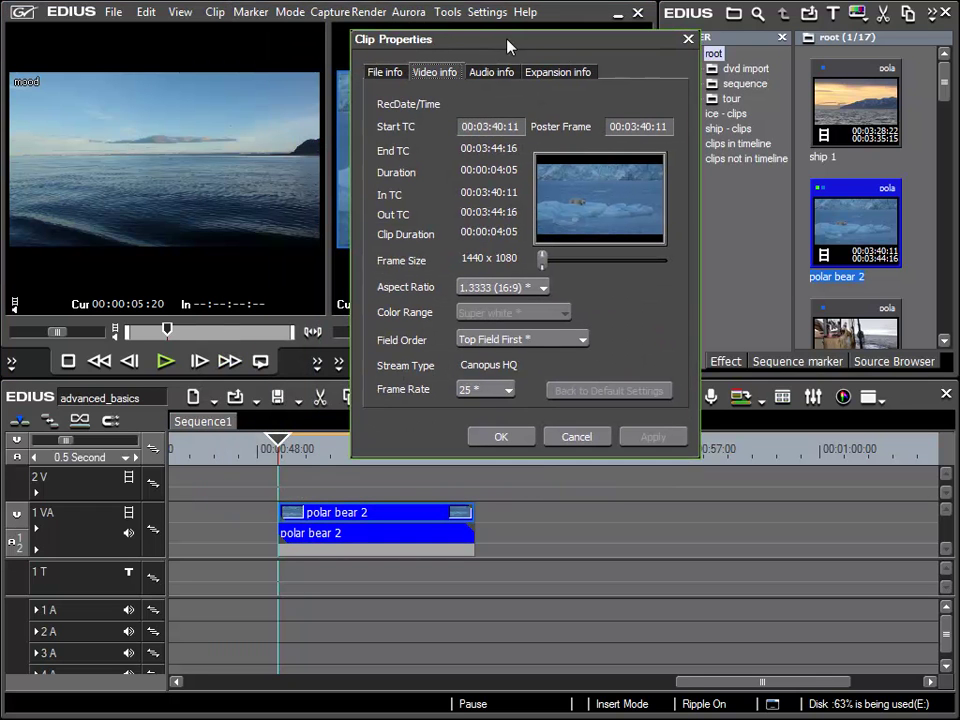
left_click(386, 73)
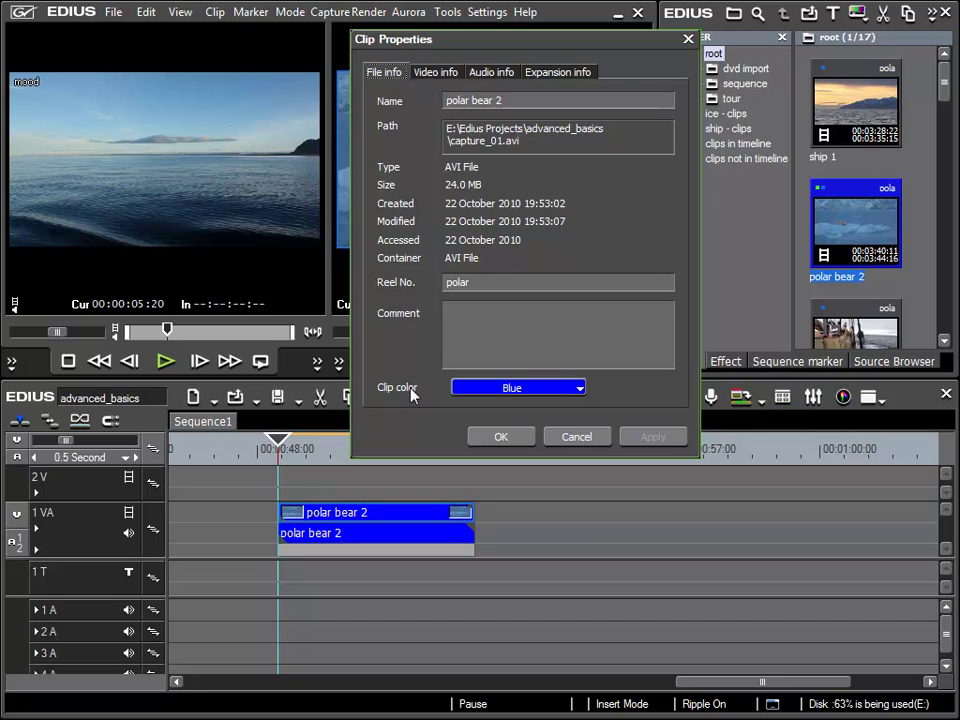
left_click(579, 388)
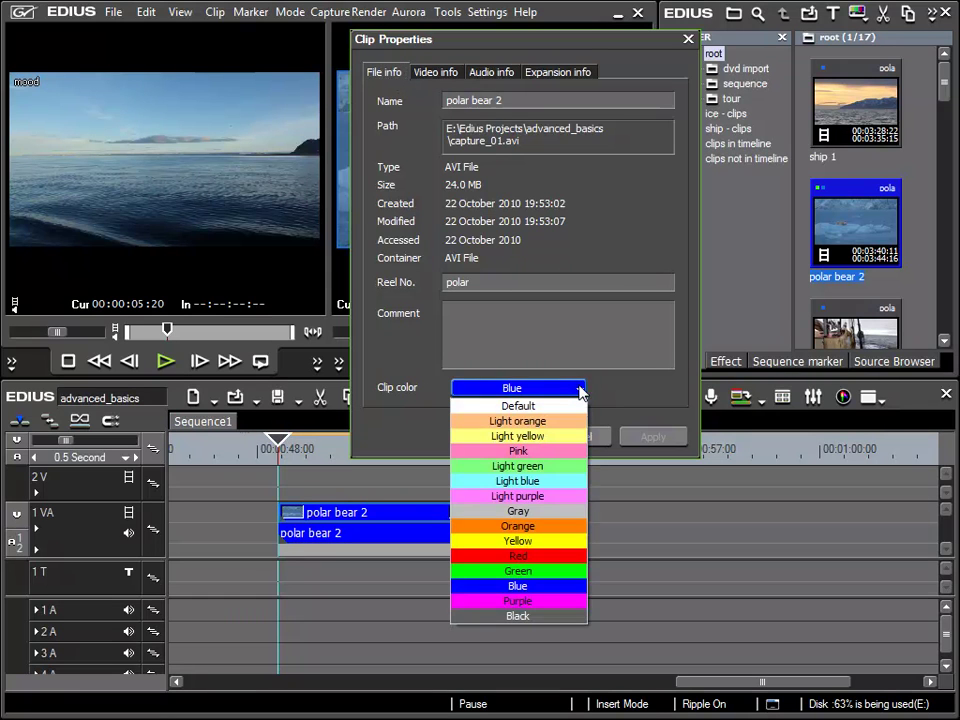
left_click(540, 406)
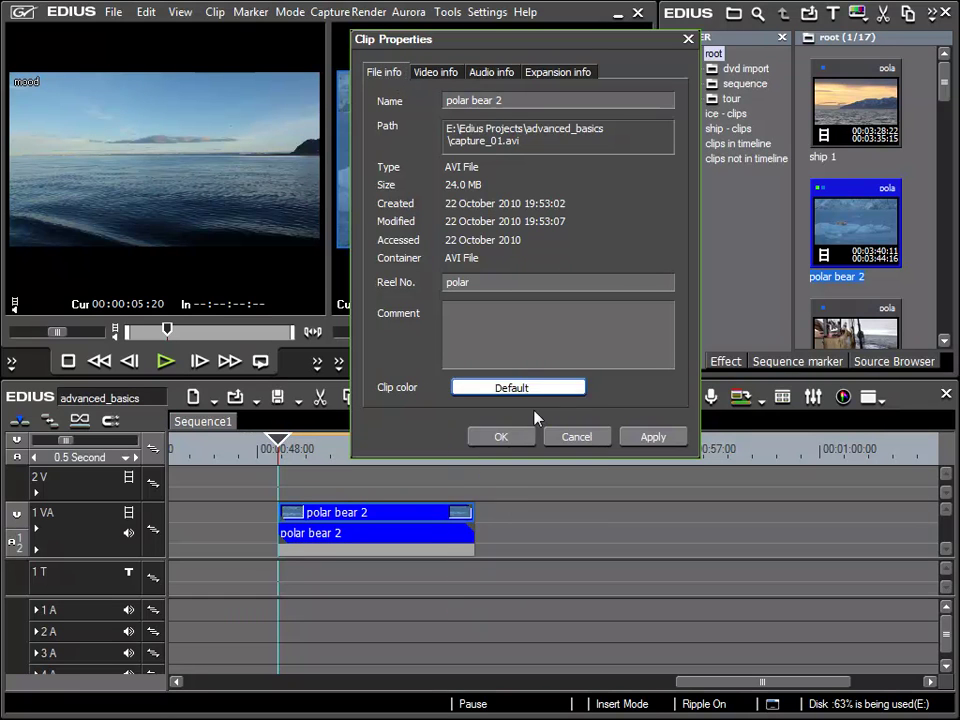
left_click(650, 440)
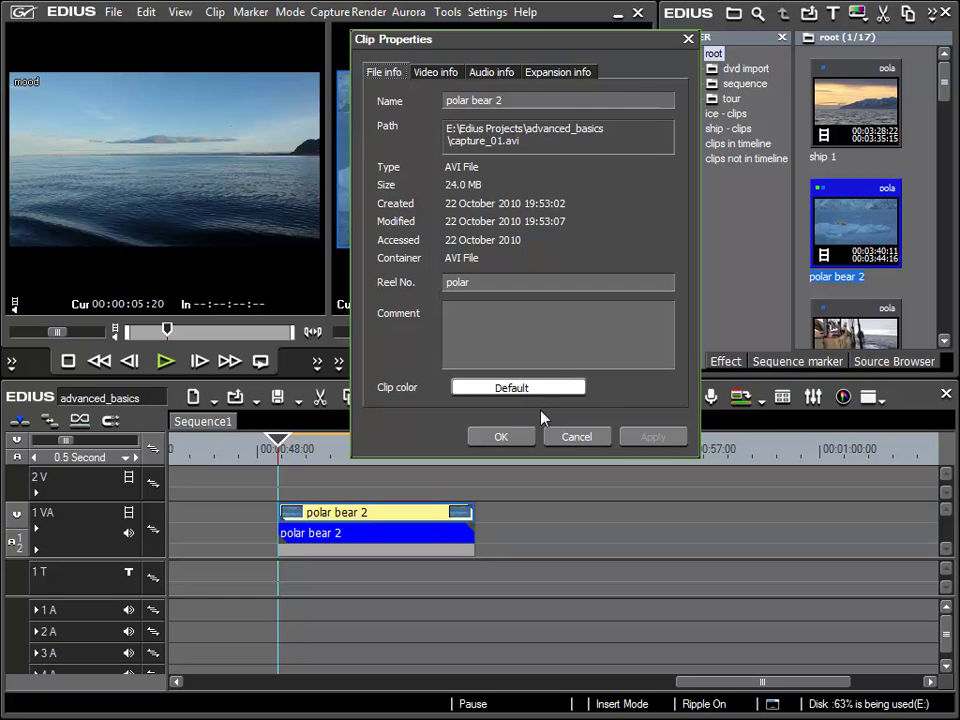
left_click(501, 436)
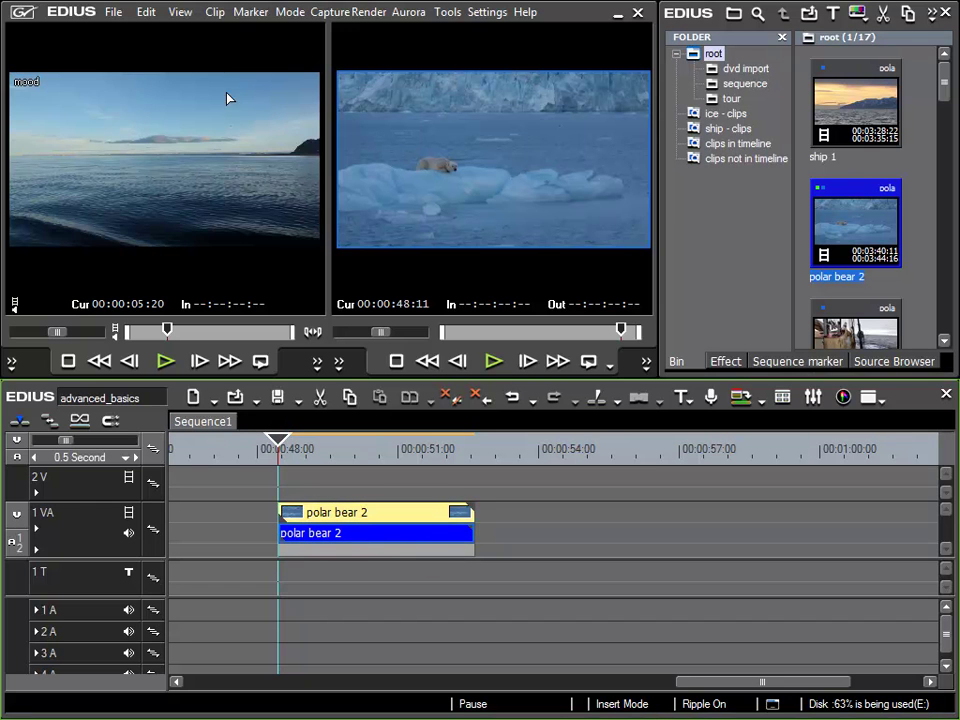
- Reopen Clip Properties and set the clip colour to Default once more, applying and confirming
left_click(215, 12)
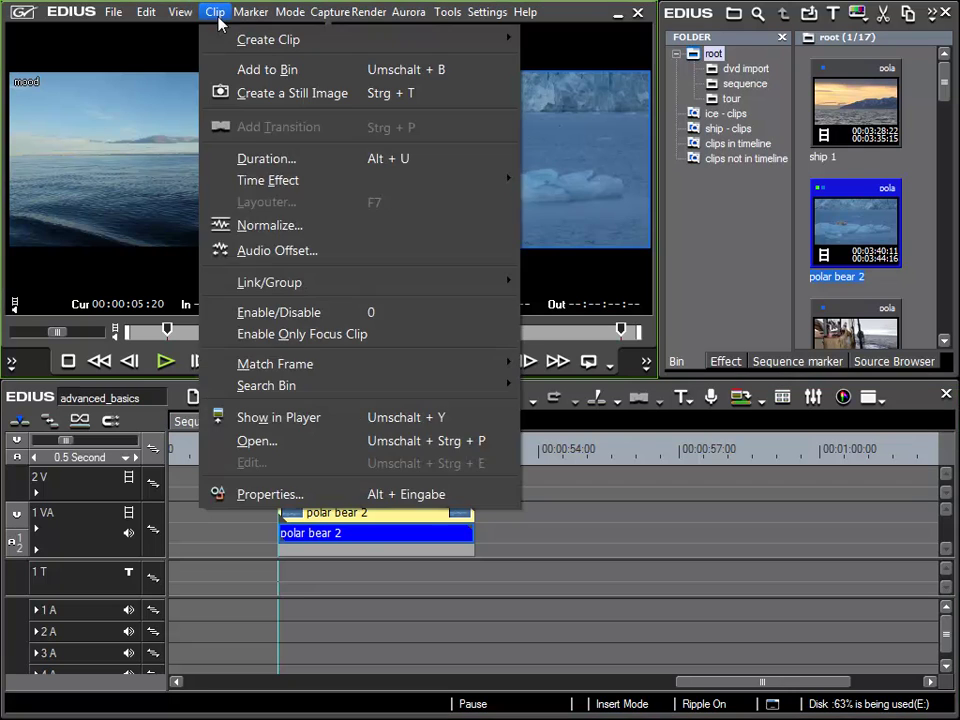
left_click(284, 494)
left_click(386, 72)
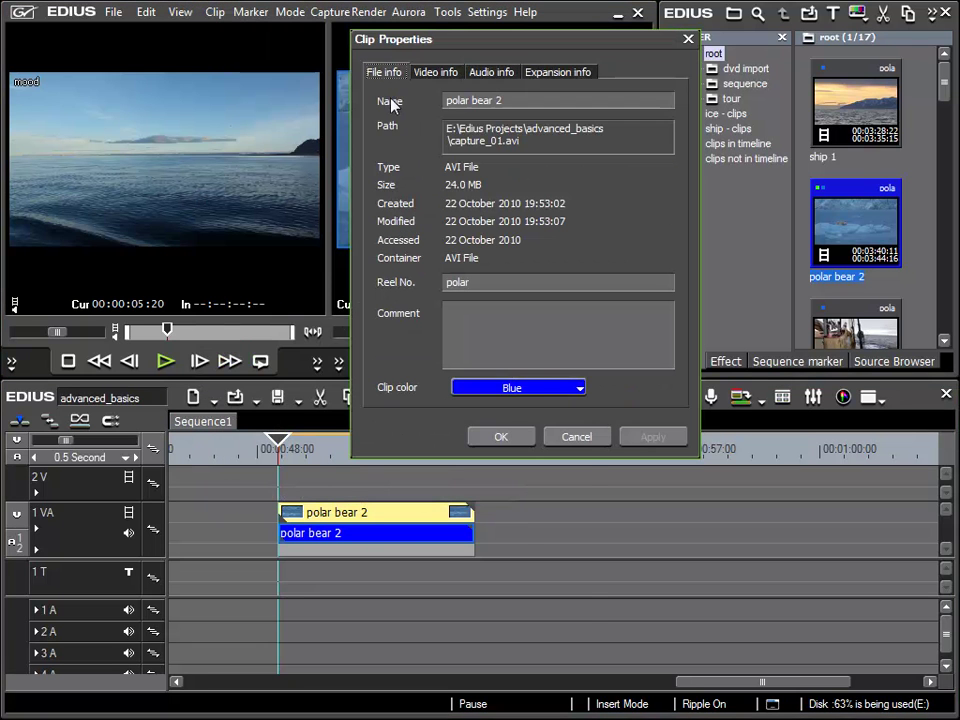
left_click(537, 387)
left_click(540, 404)
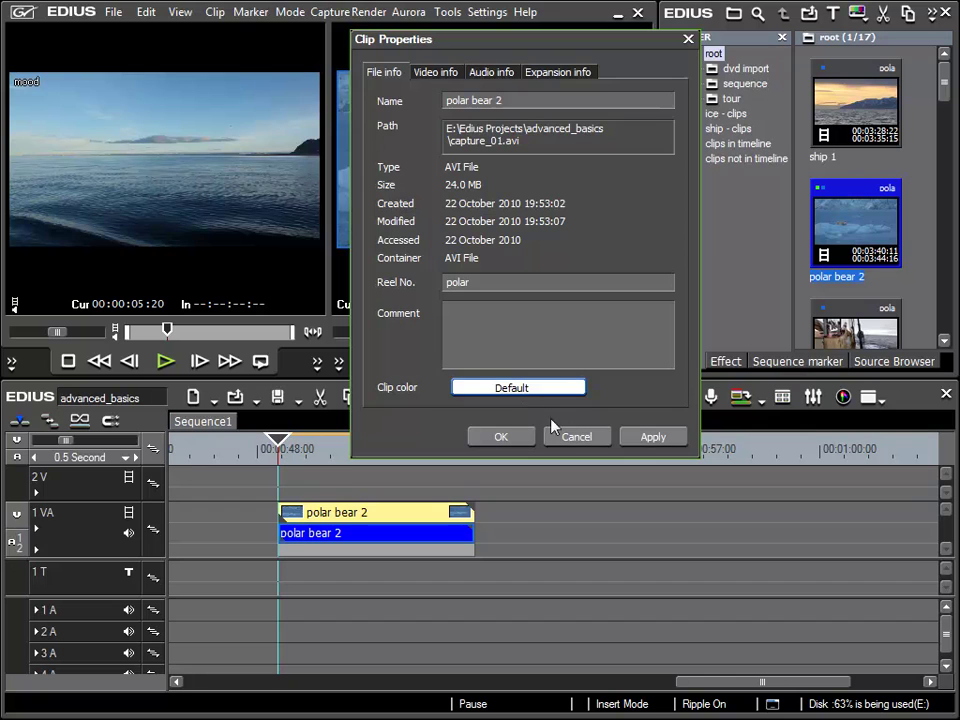
left_click(643, 441)
left_click(503, 439)
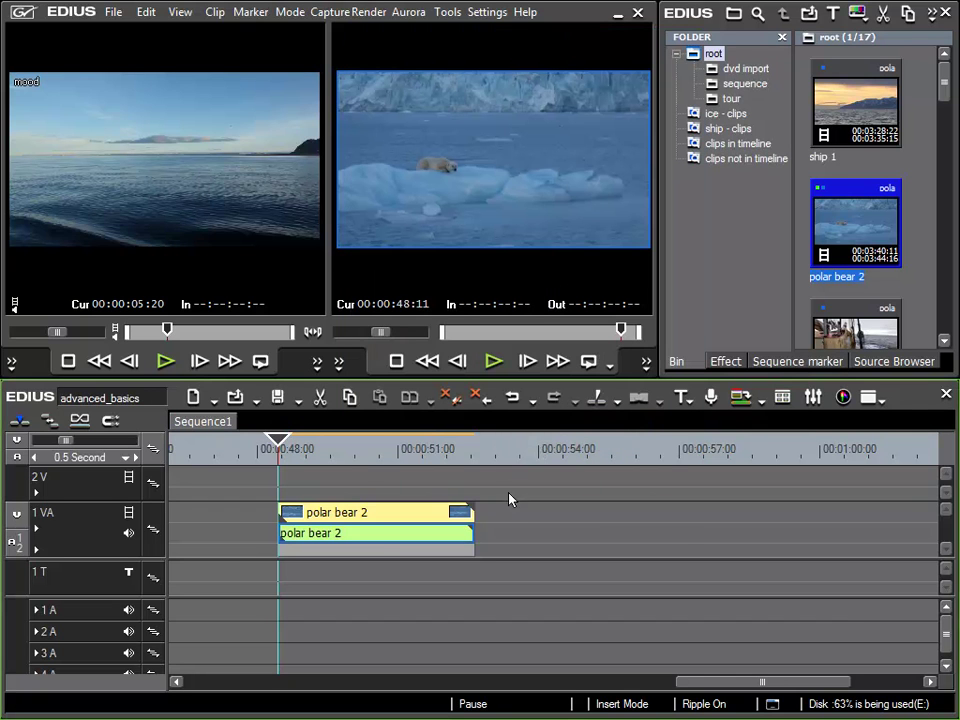
- Drag polar bear 2 from the bin onto the 1 VA track right after the first clip
left_click_drag(865, 218, 505, 535)
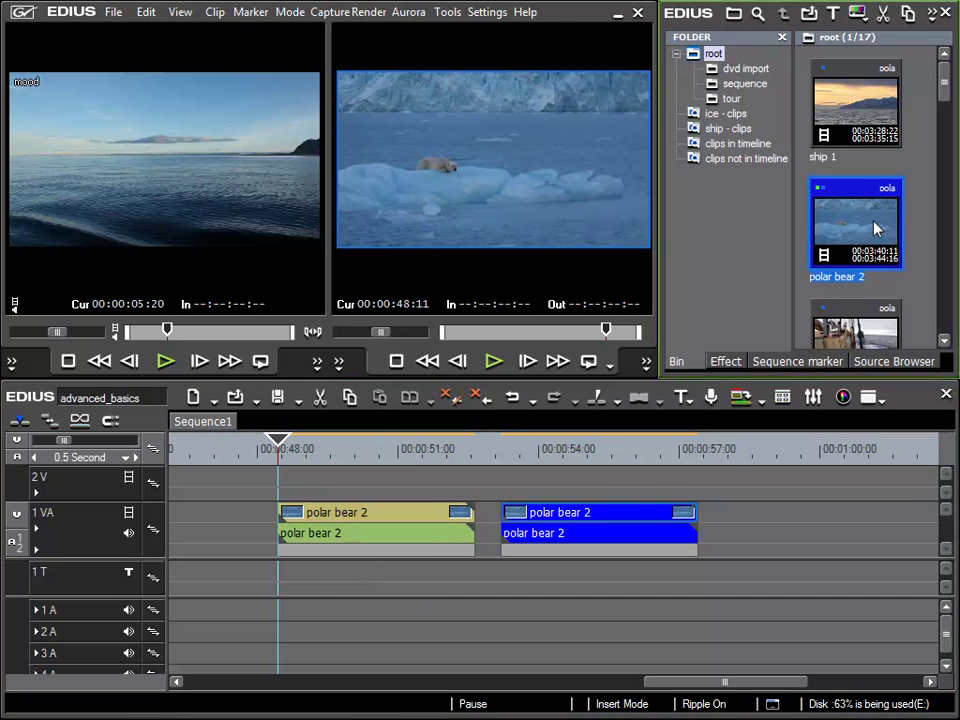
- Set the polar bear 2 clip colour from Blue to Default on Clip Properties' File info page
left_click(215, 12)
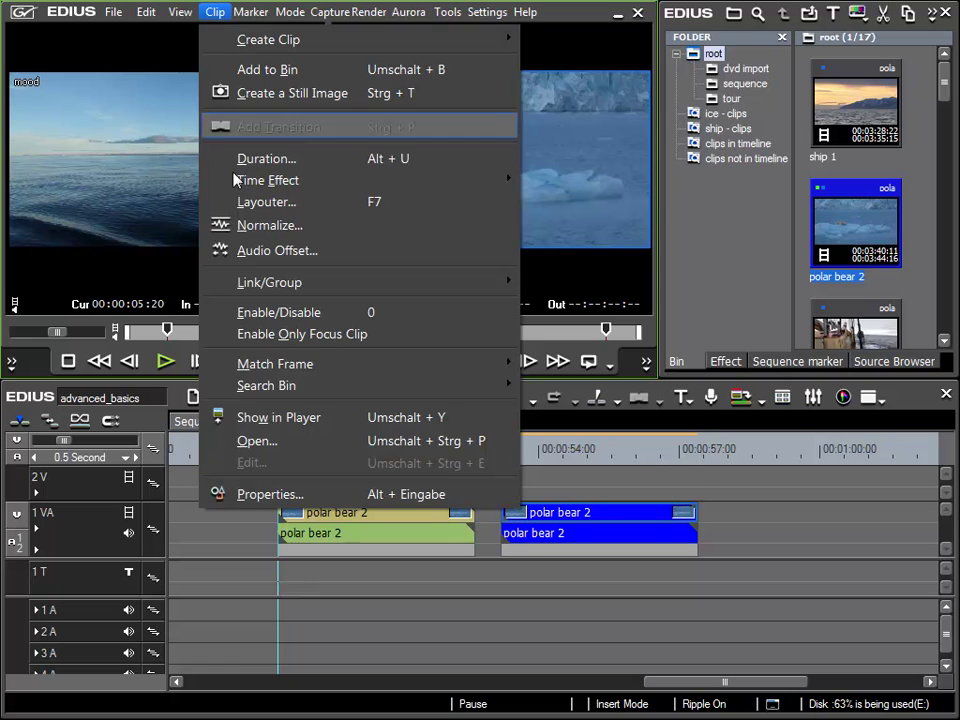
left_click(245, 494)
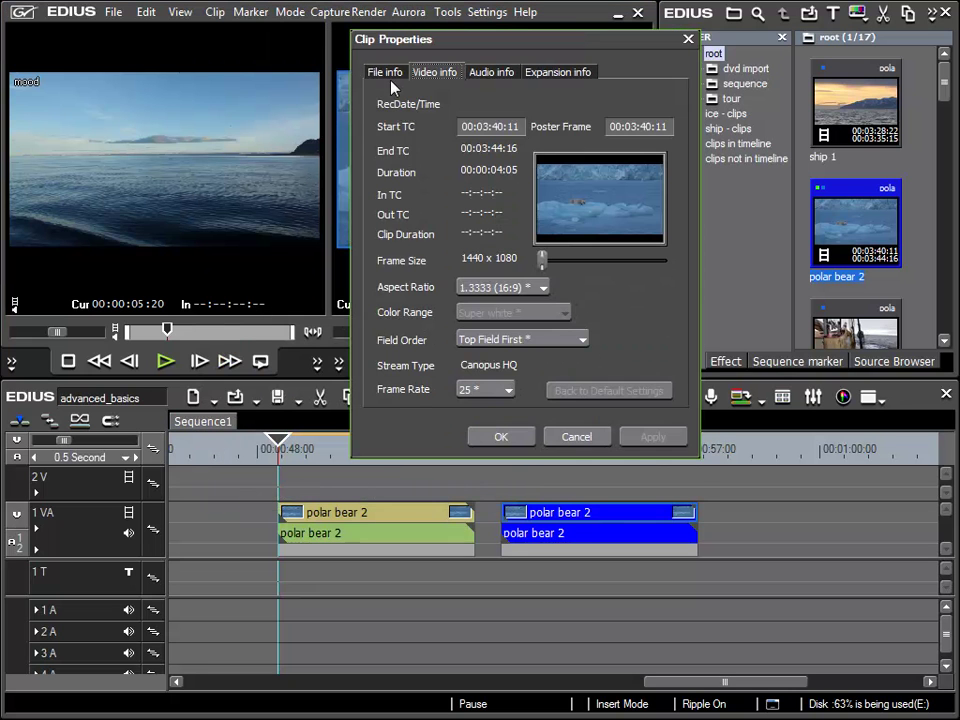
left_click(390, 86)
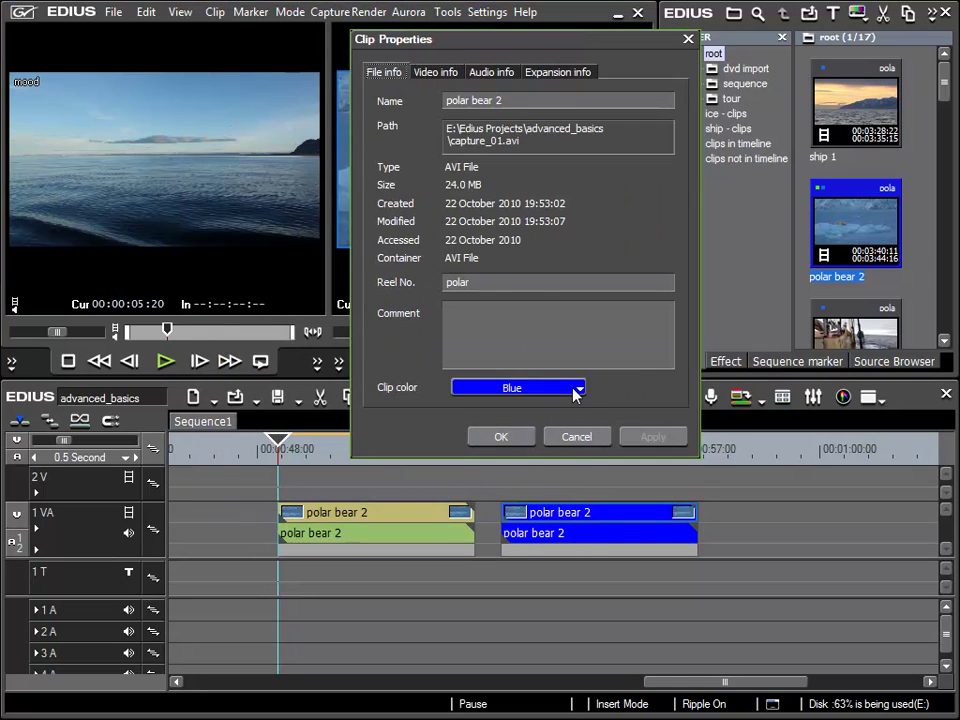
left_click(577, 388)
left_click(514, 403)
left_click(651, 437)
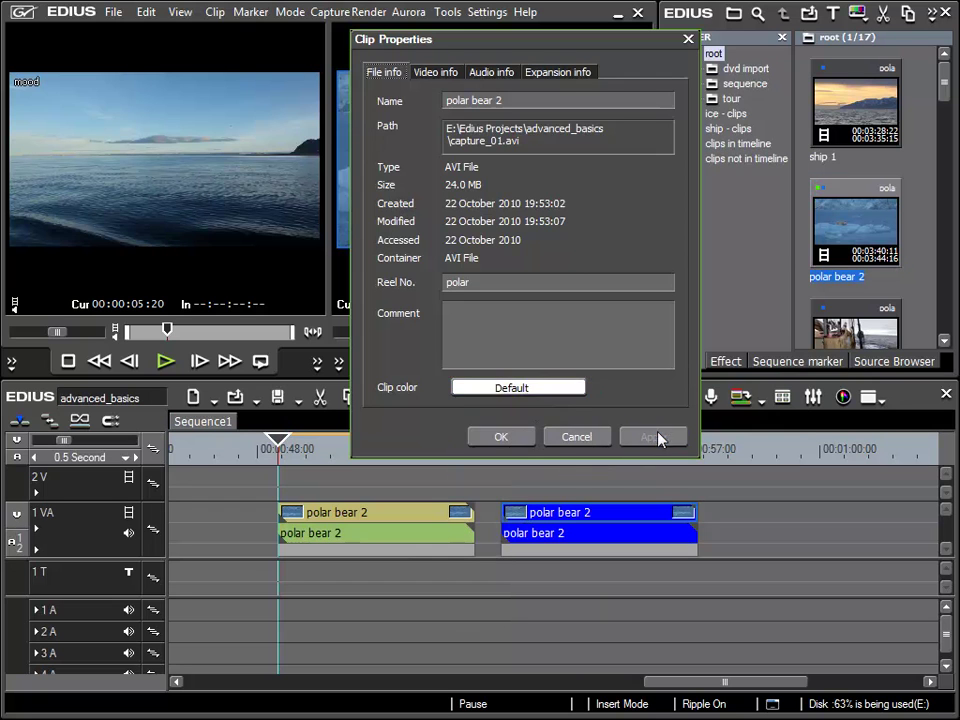
left_click(505, 440)
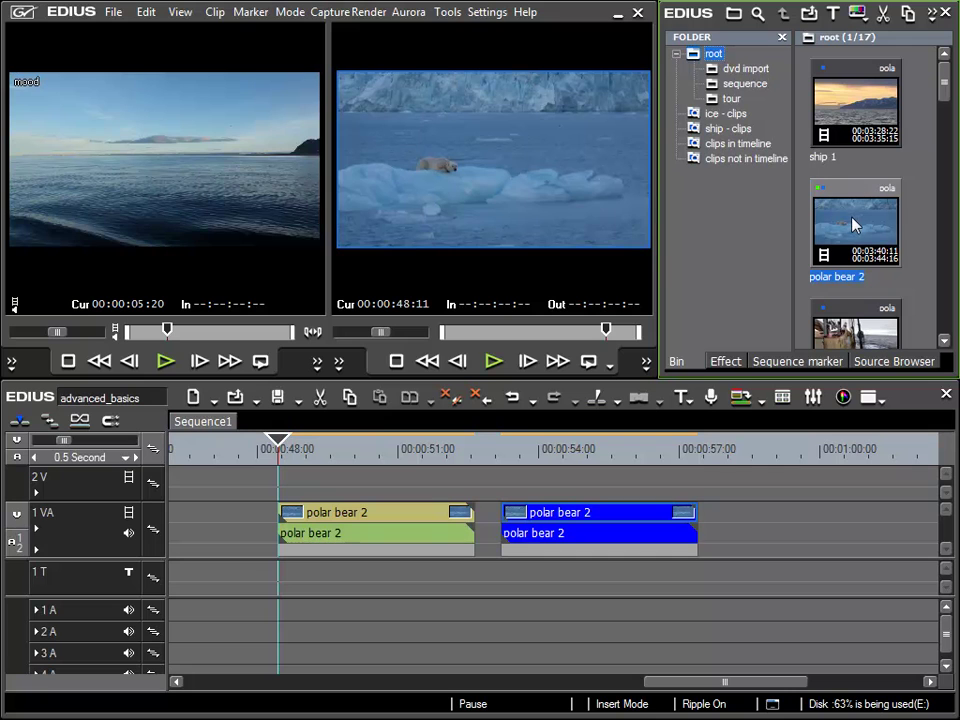
- Drop a third polar bear 2 clip at 00:00:57 on 1 VA, then select each of the three clips
left_click_drag(853, 225, 727, 522)
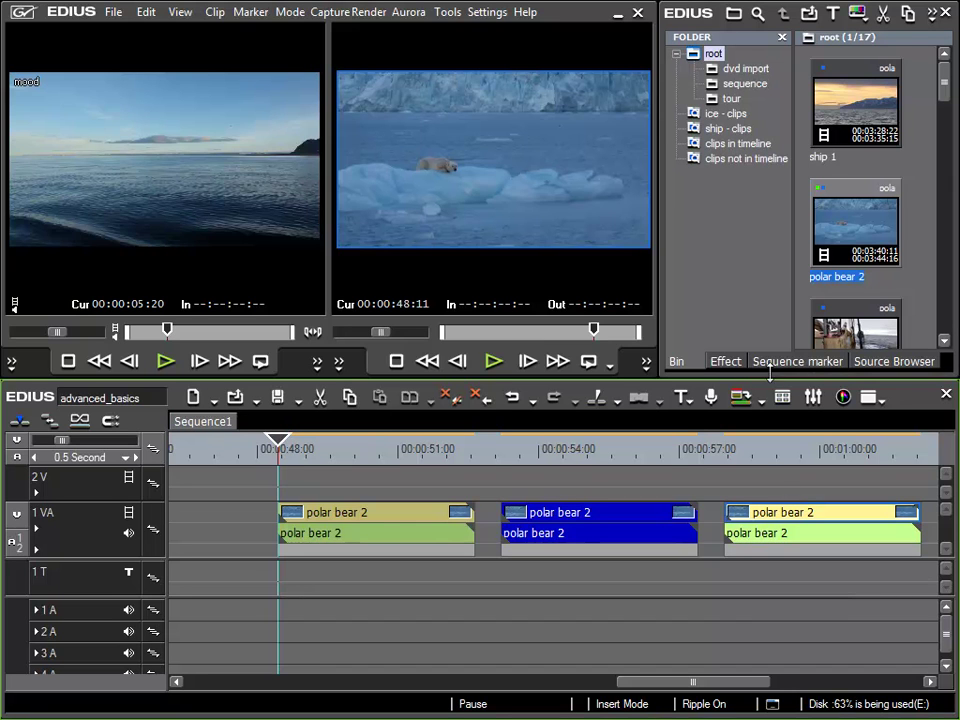
left_click(361, 513)
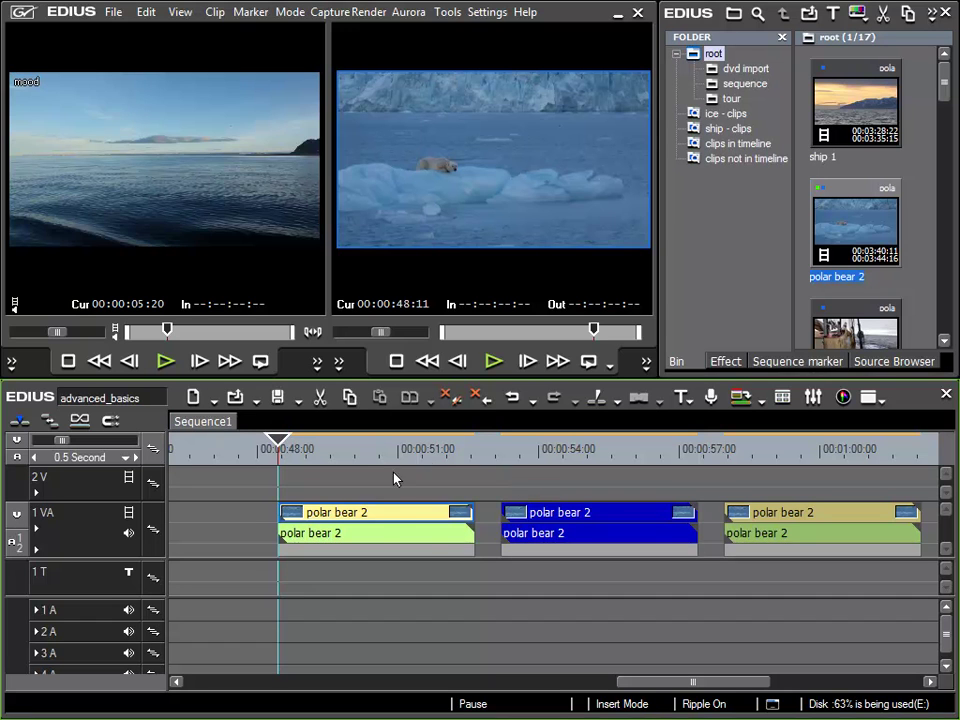
left_click(568, 519)
left_click(778, 518)
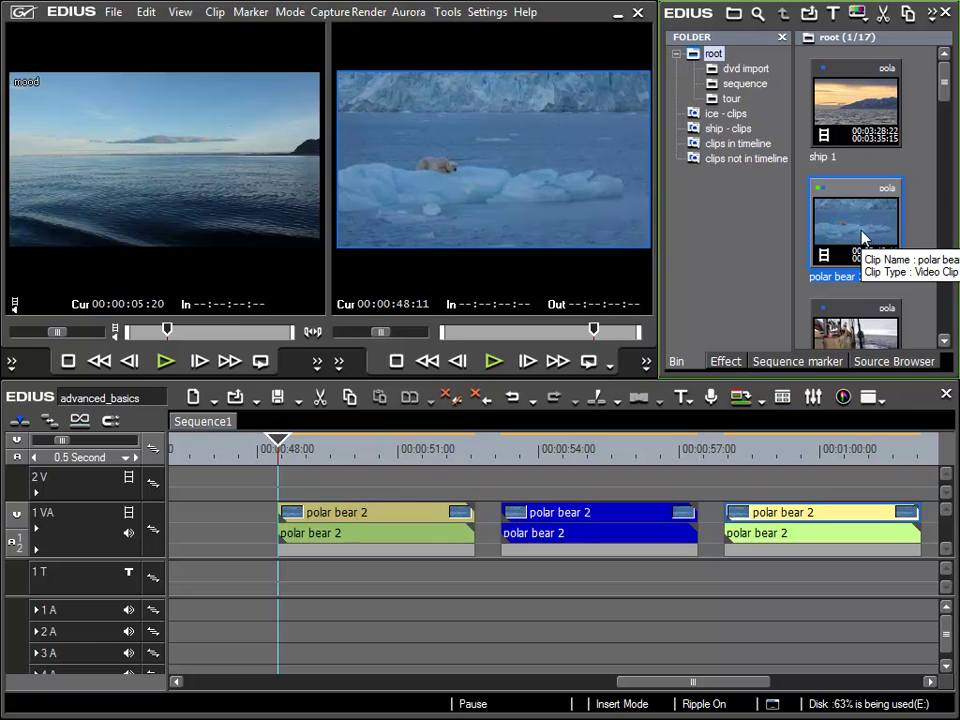
- Set the polar bear 2 clip colour to Blue on Clip Properties' File info page and apply it
left_click(216, 16)
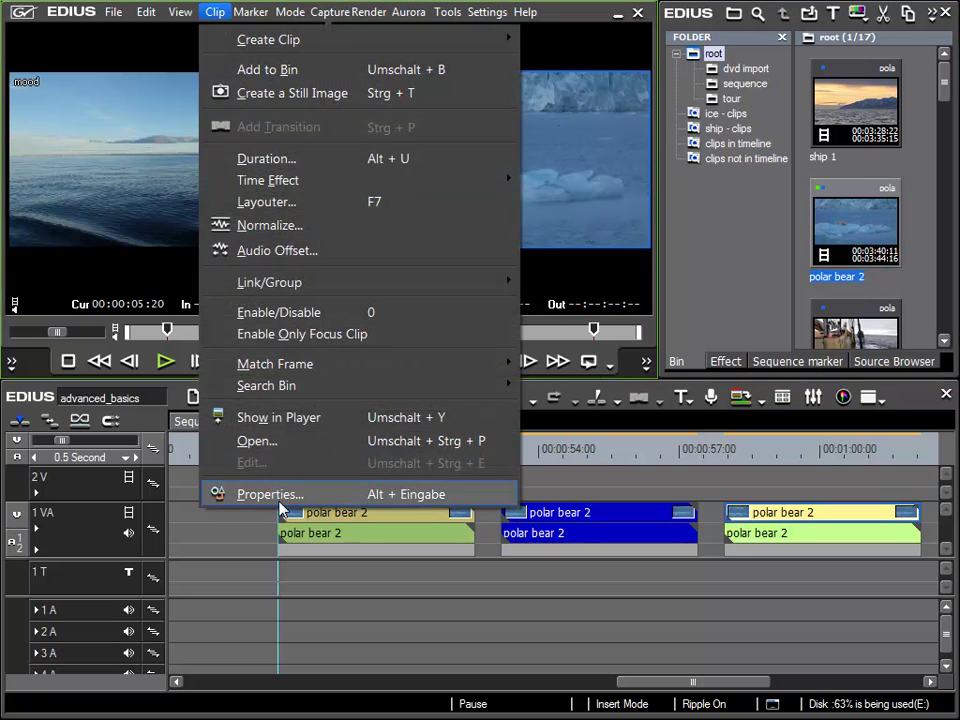
left_click(230, 494)
left_click(390, 72)
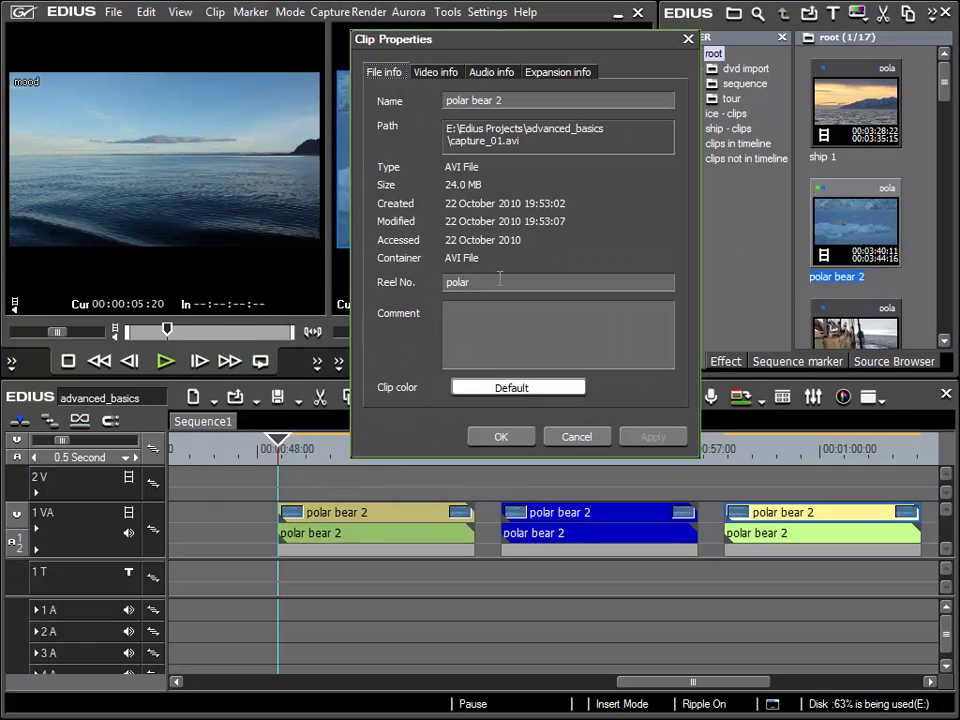
left_click(511, 388)
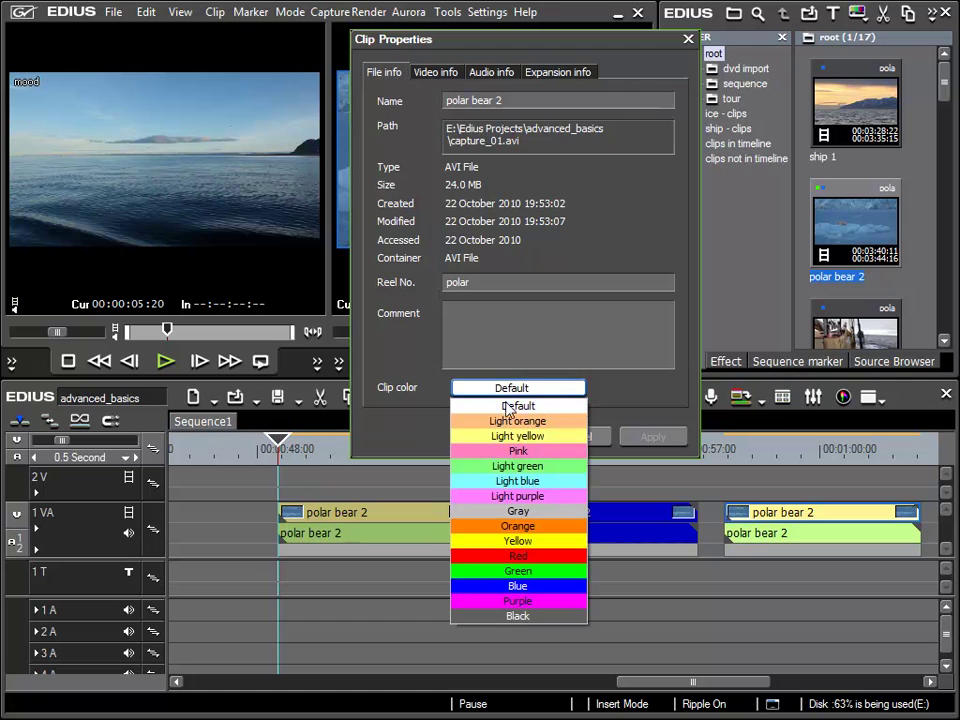
left_click(517, 586)
left_click(652, 437)
left_click(500, 437)
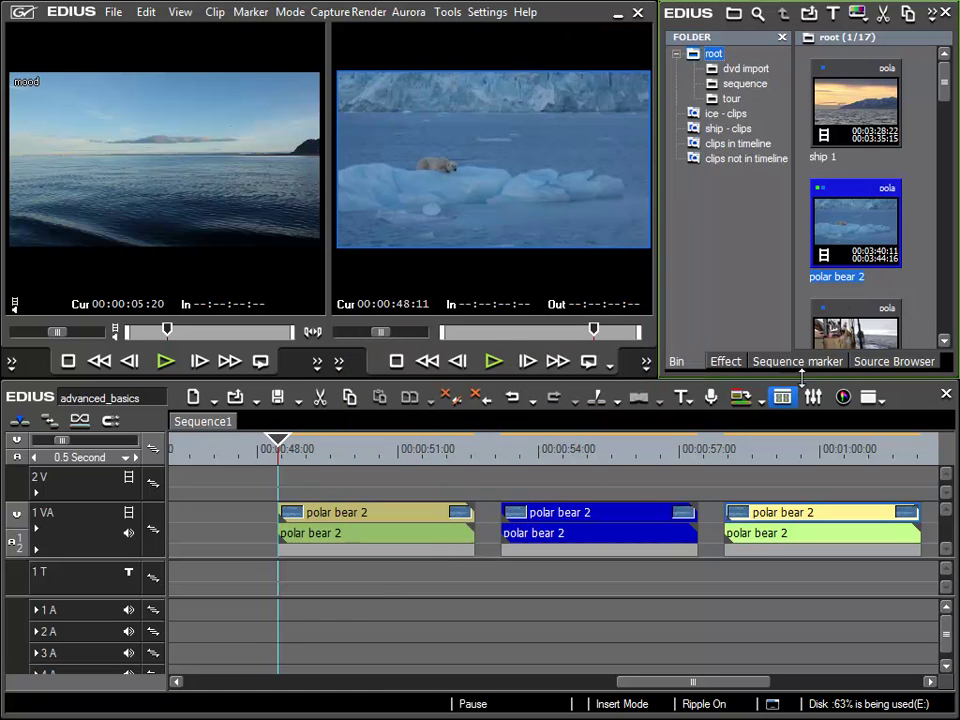